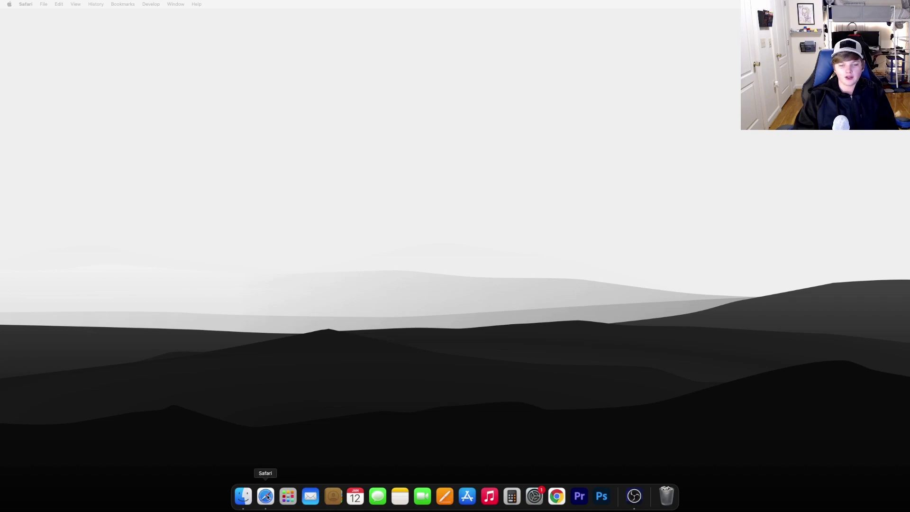
- Switch to Safari, search the web for "forge download" and open the Downloads for Minecraft Forge page
click(267, 497)
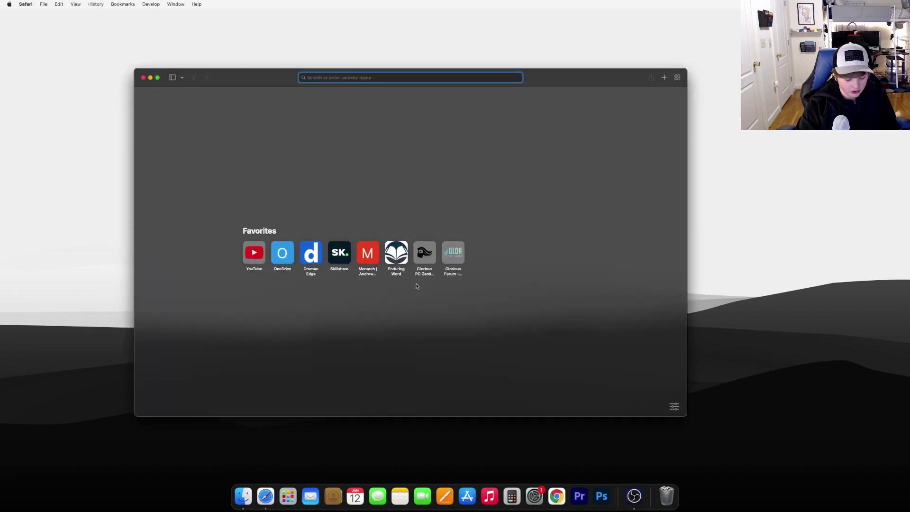
text(forge)
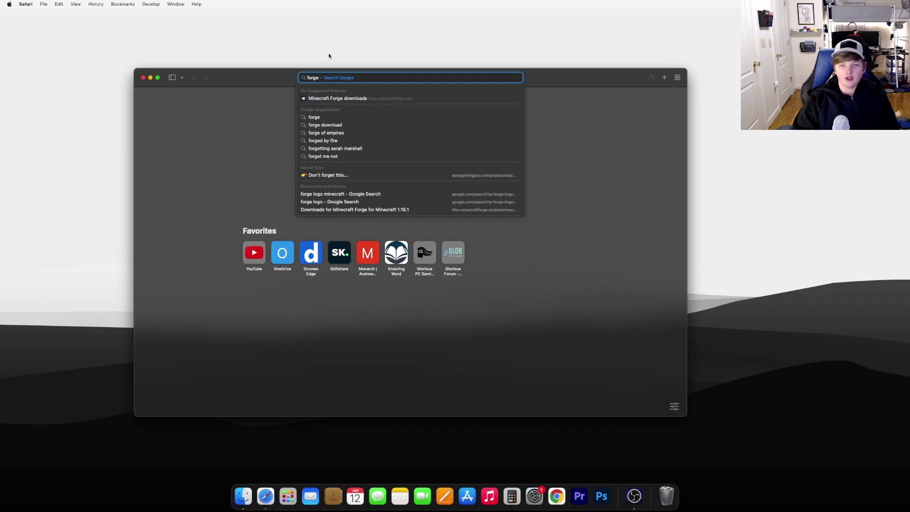
click(339, 124)
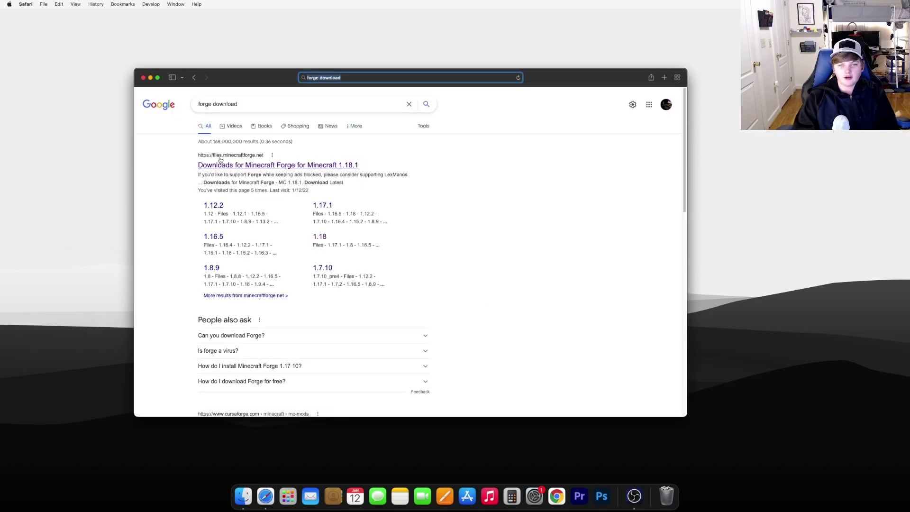
click(262, 167)
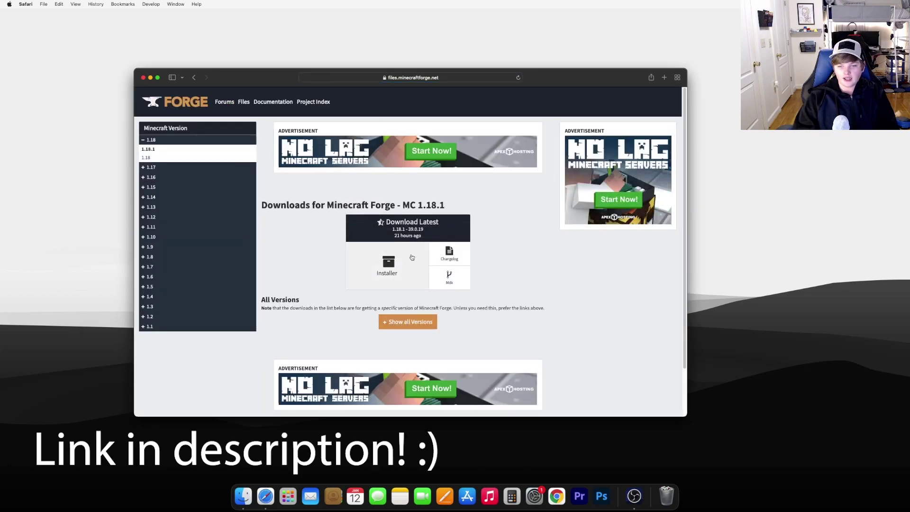
- Download the latest Forge installer for Minecraft 1.18.1, skipping the advertisement page
drag(418, 205, 451, 206)
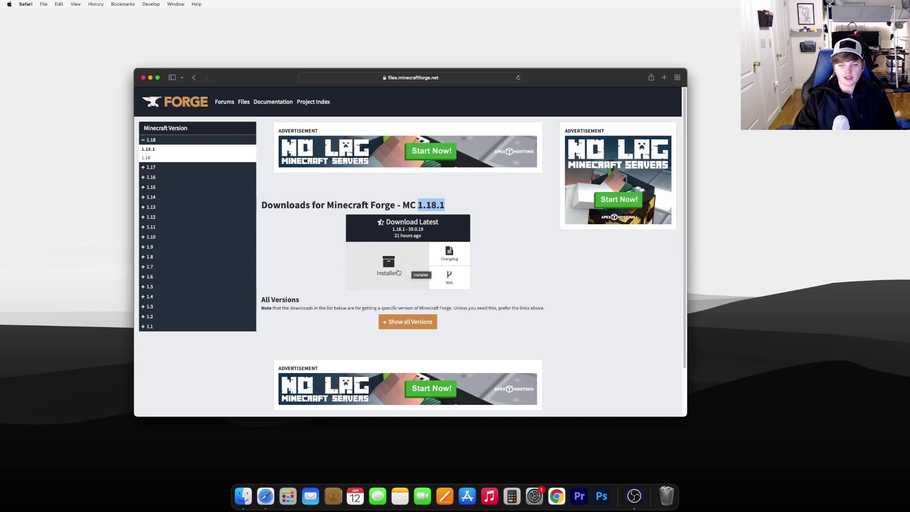
click(420, 274)
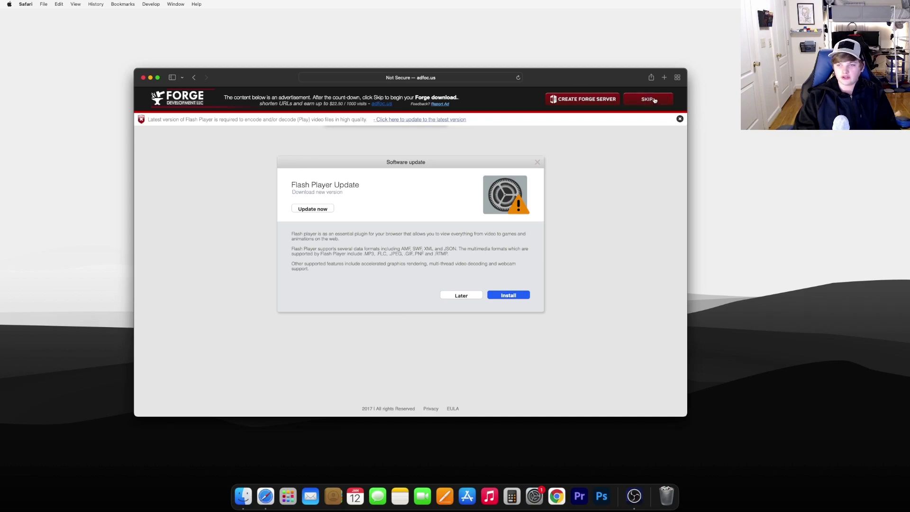
click(651, 99)
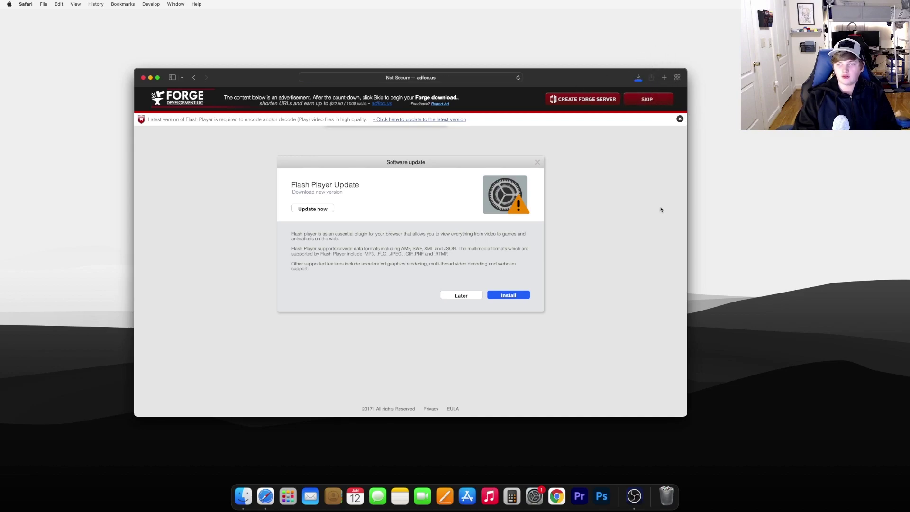
- Place the downloaded Forge installer jar on the desktop, clear the download list and close the browser window
click(637, 77)
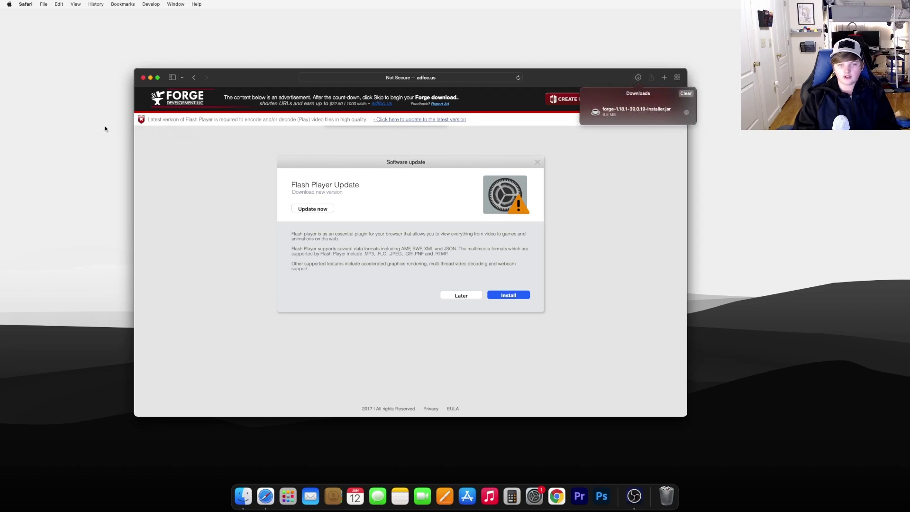
click(678, 94)
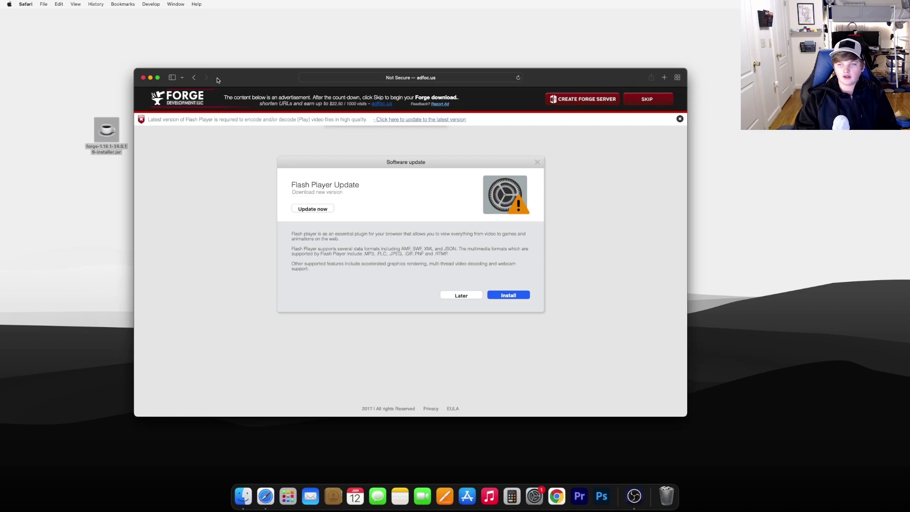
click(142, 78)
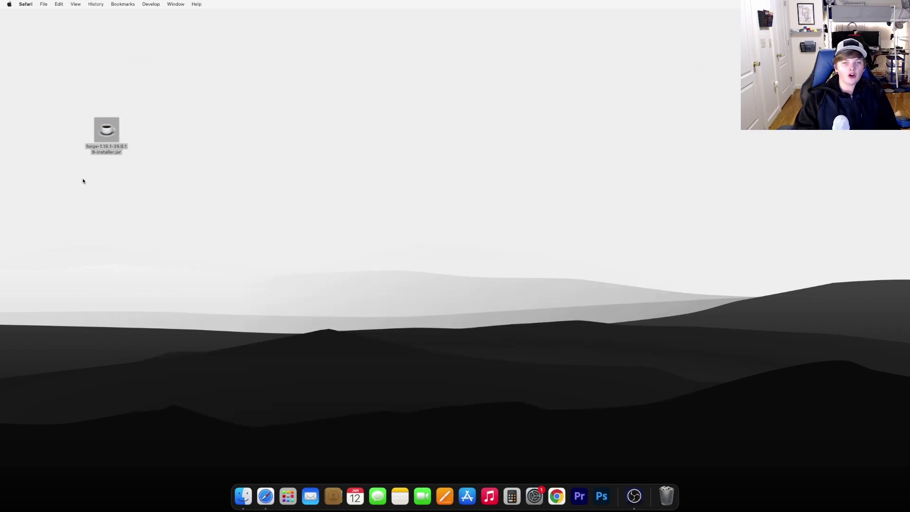
drag(106, 136, 172, 183)
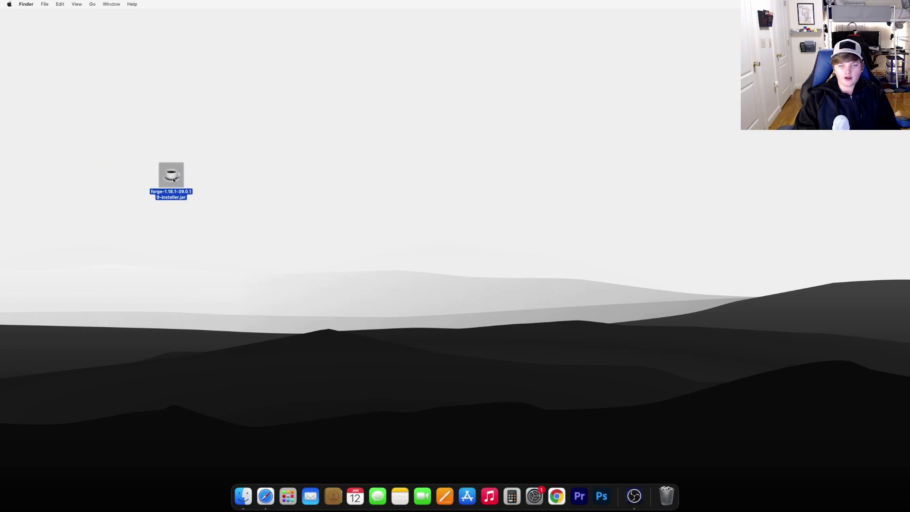
- Open the Forge installer jar with JavaLauncher and allow it to run despite the unverified developer
right_click(174, 178)
mouse_move(197, 187)
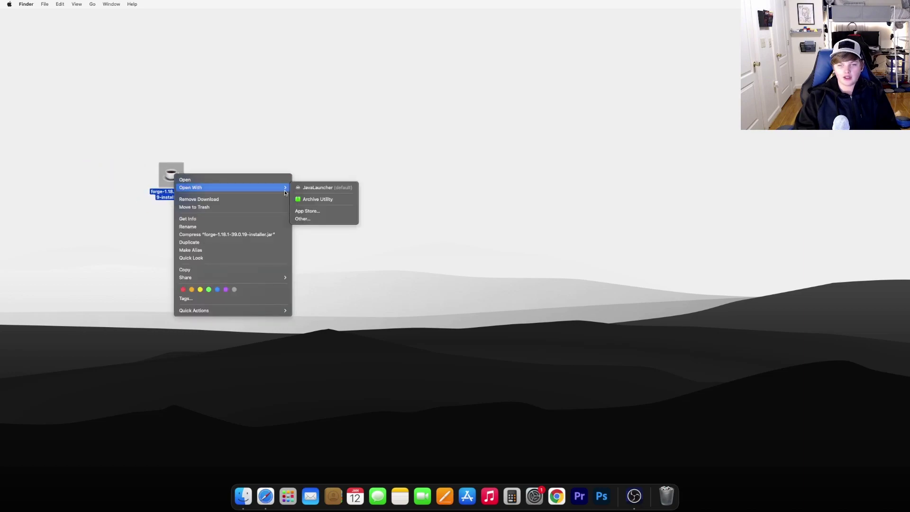
click(342, 188)
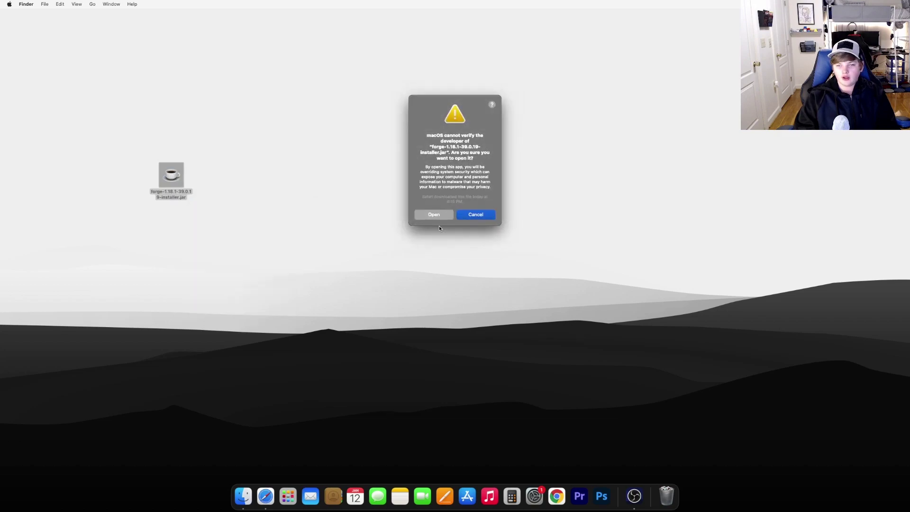
click(441, 216)
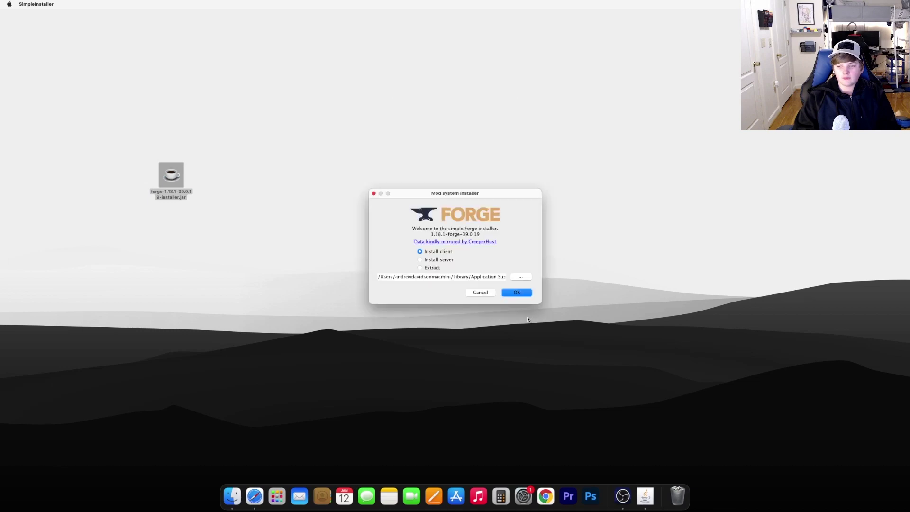
- Install Forge with the Install client option into the default minecraft folder and dismiss the completion dialog
drag(491, 196, 461, 149)
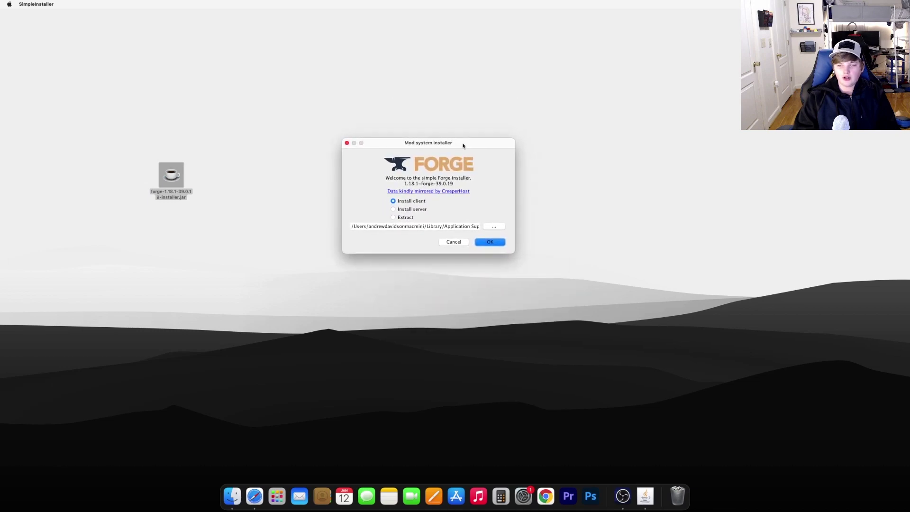
click(396, 205)
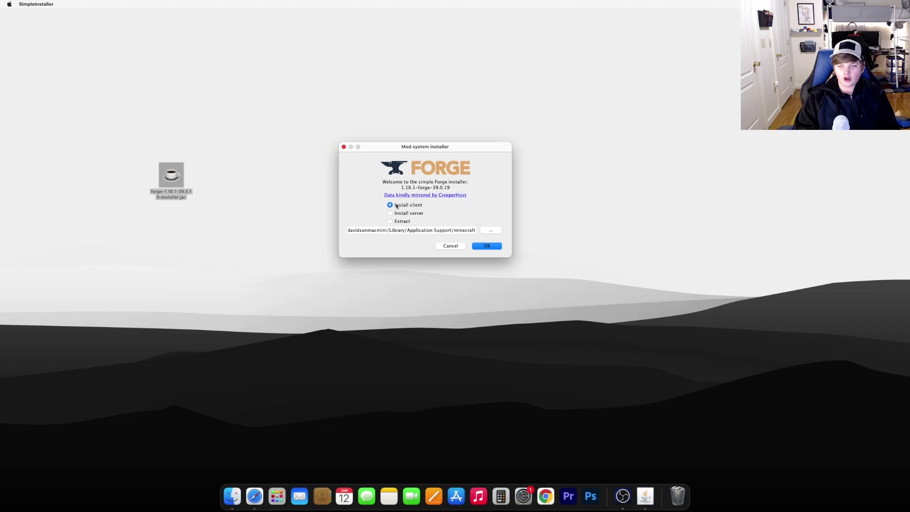
click(487, 245)
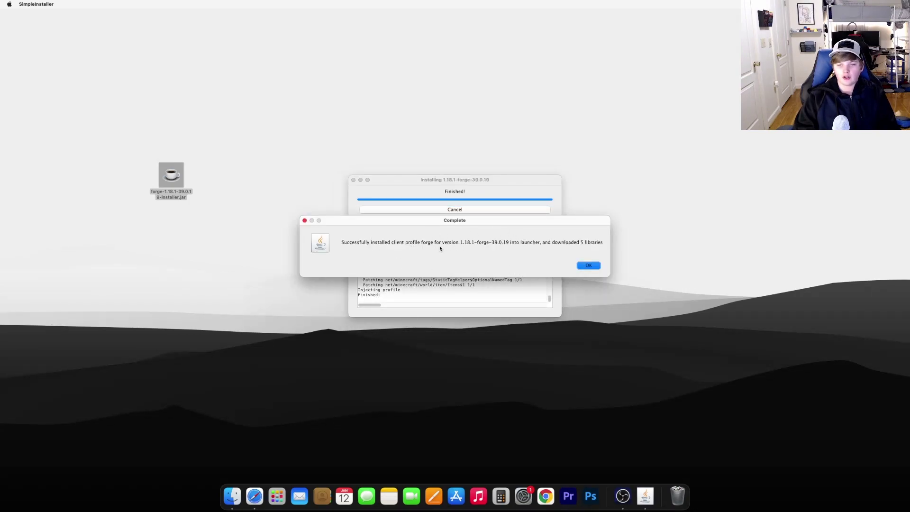
click(590, 266)
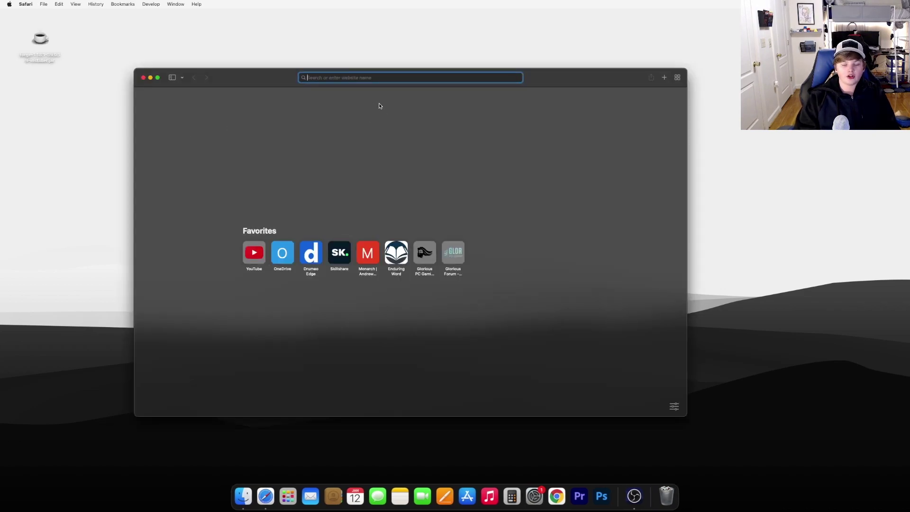
- Go to curseforge.com in Safari and open the Mods listing for Minecraft
text(curseforge.com)
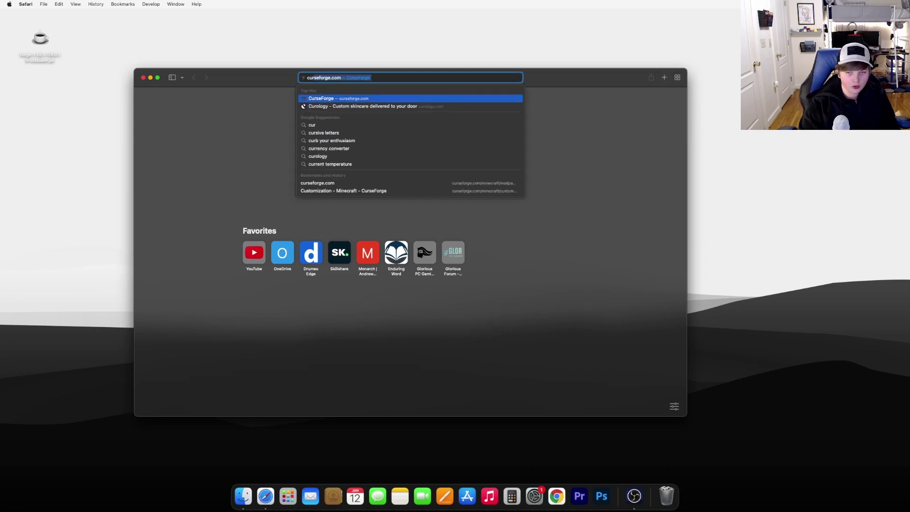
key(Return)
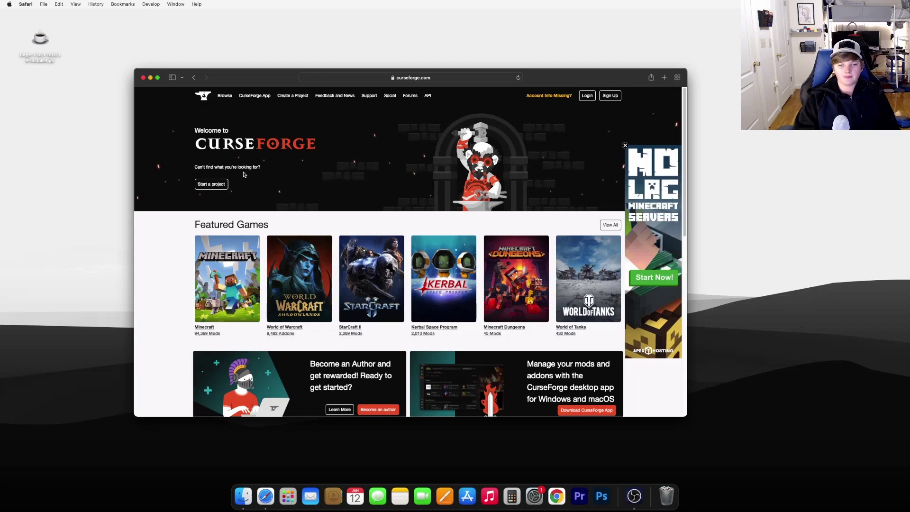
click(239, 274)
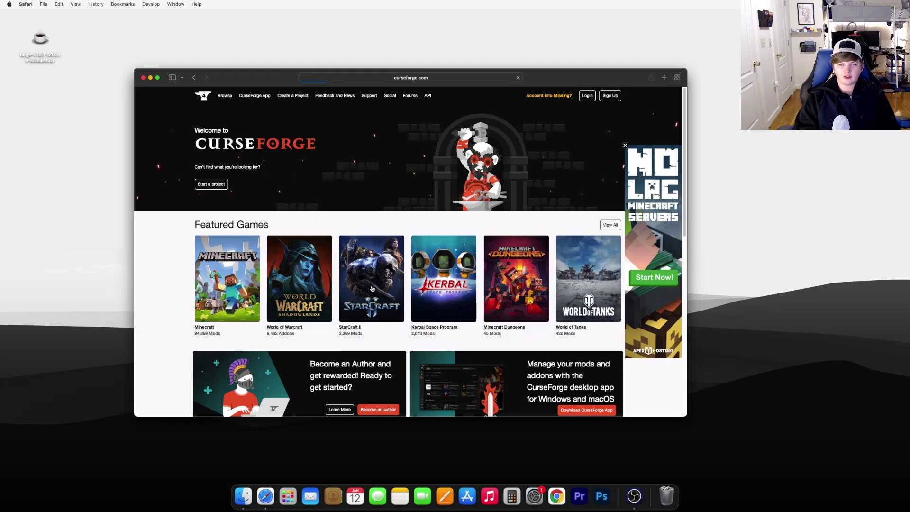
scroll(395, 300, down, 5)
scroll(332, 296, up, 5)
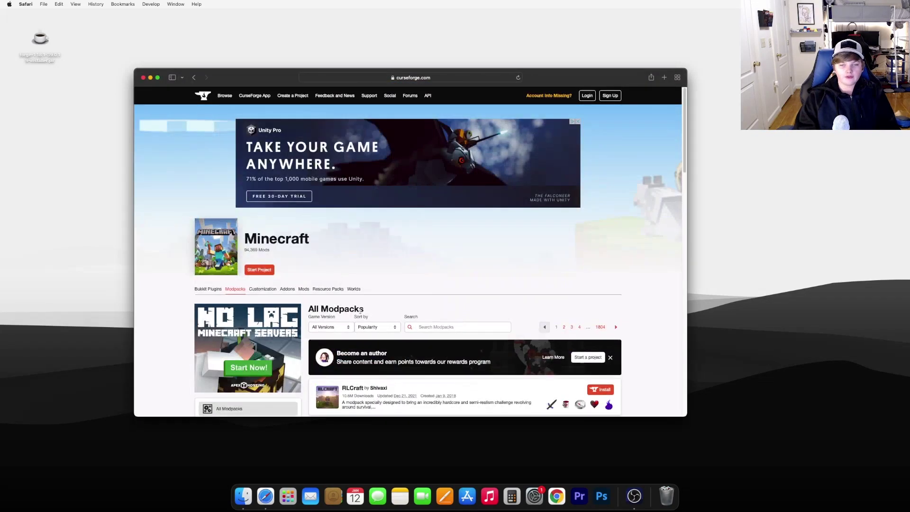
click(307, 290)
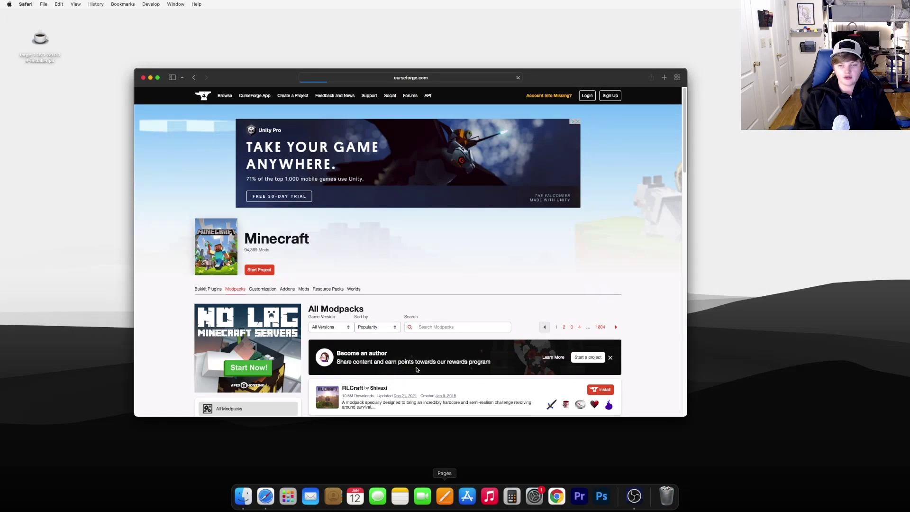
- Open the AppleSkin mod, check its game version and download its main file appleskin-forge-mc1.18-2.2.0.jar
scroll(395, 368, down, 5)
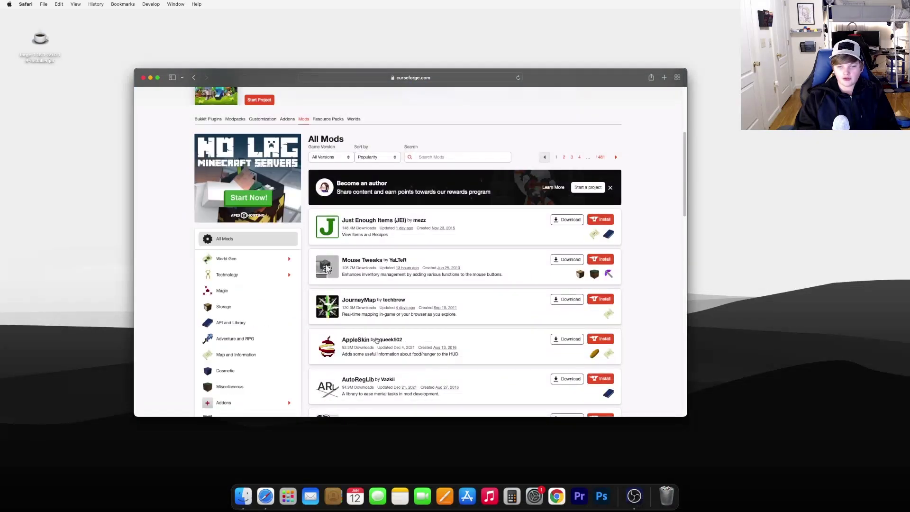
click(369, 341)
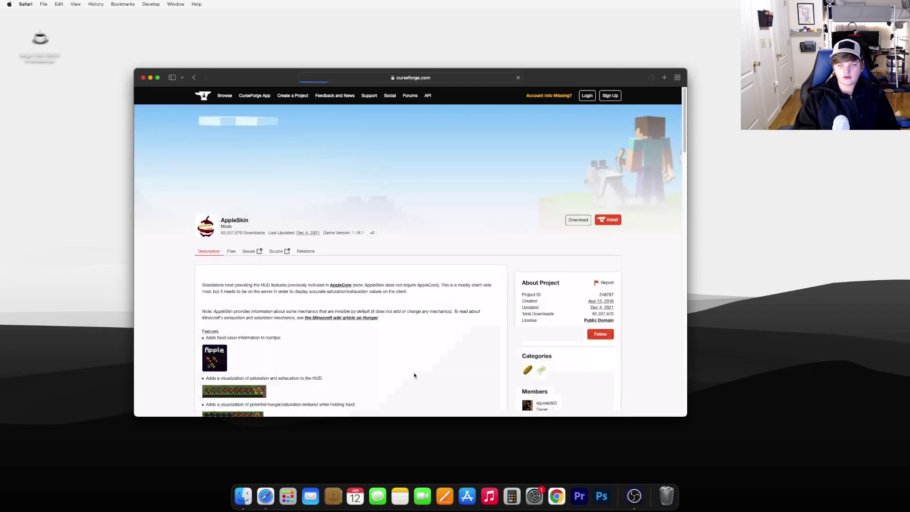
drag(355, 233, 362, 241)
click(363, 242)
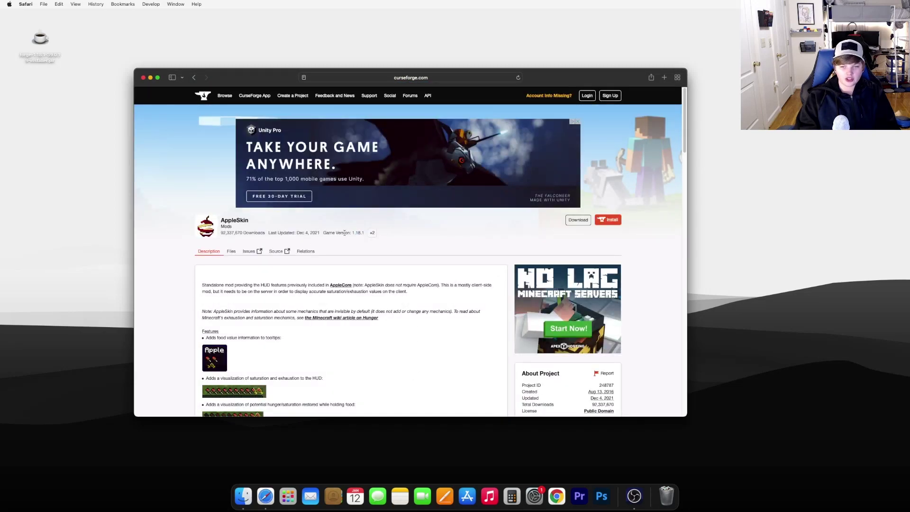
click(231, 252)
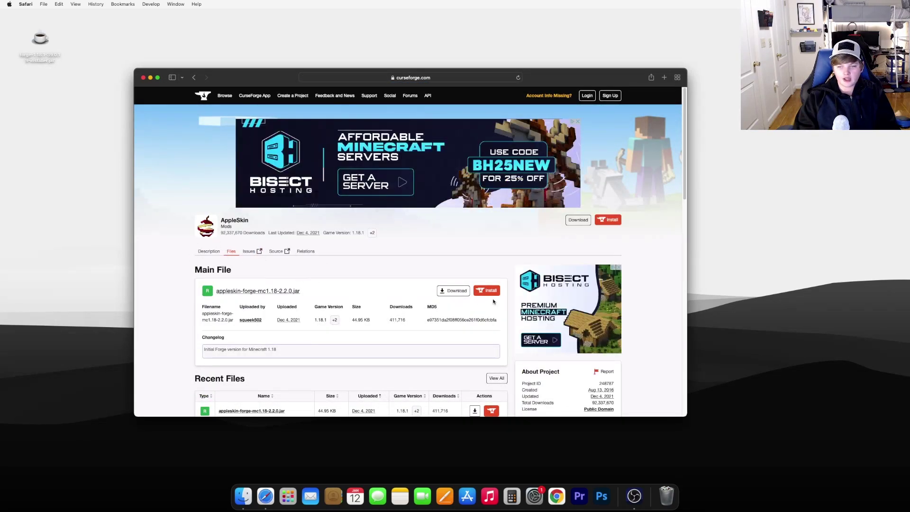
click(457, 291)
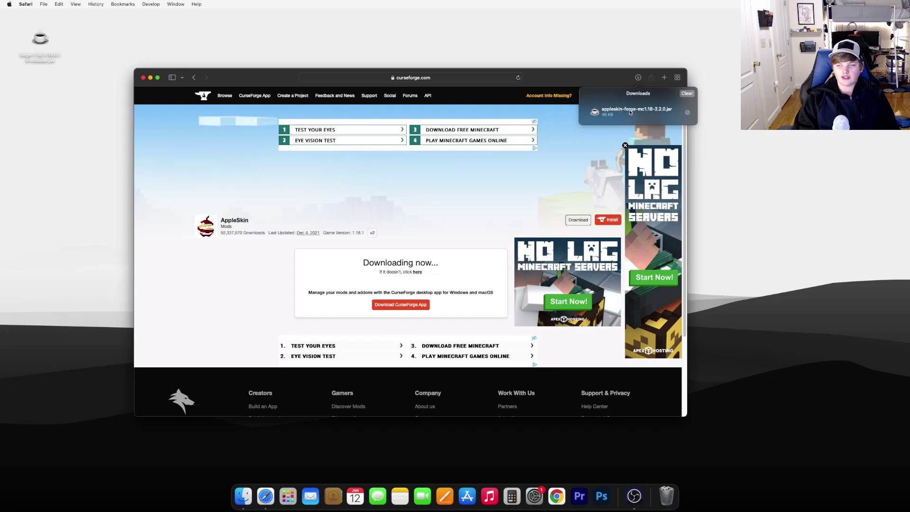
- Place the downloaded AppleSkin jar on the desktop, clear the download list and close the browser window
drag(628, 109, 68, 131)
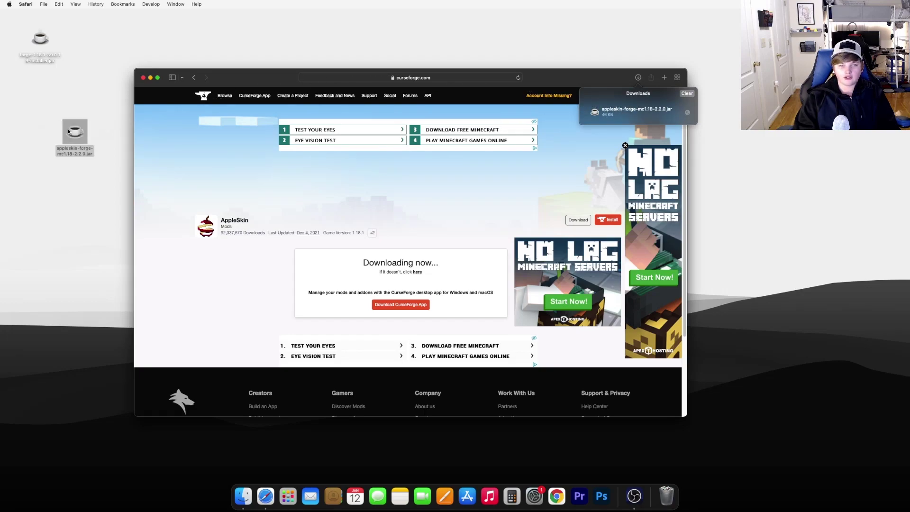
click(686, 93)
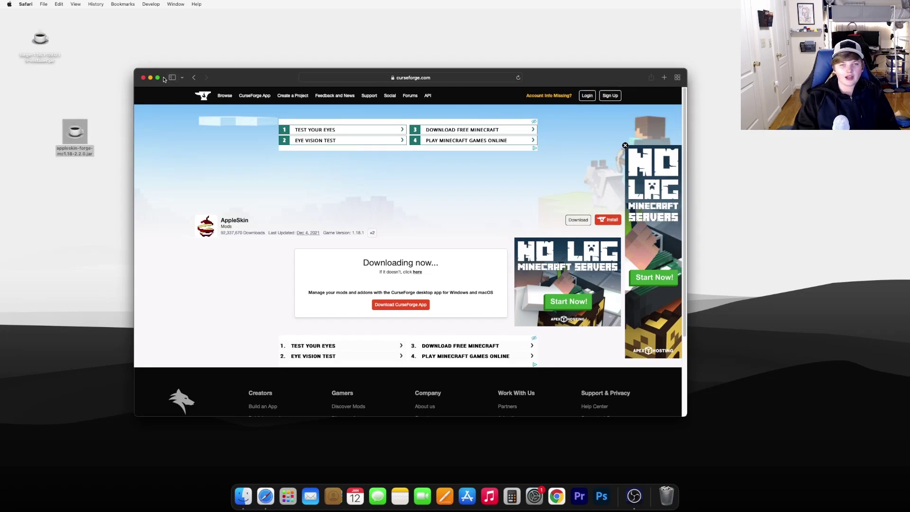
click(143, 78)
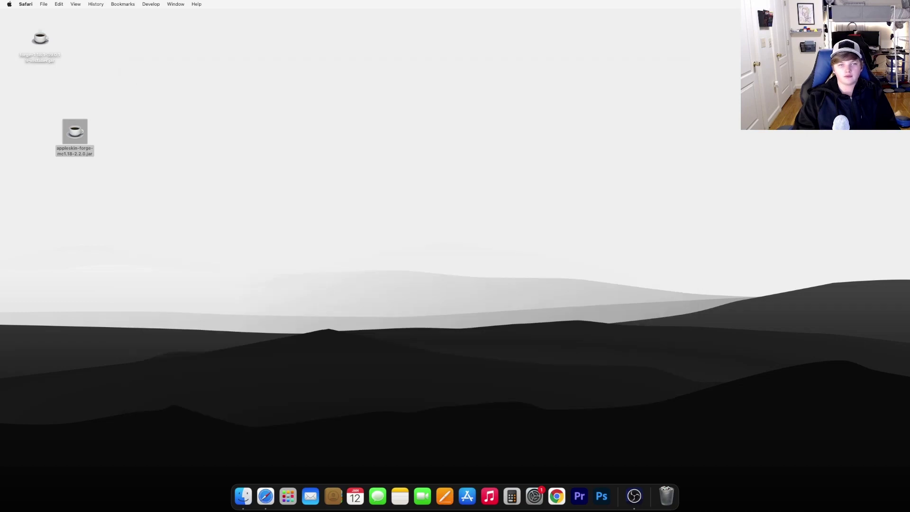
drag(75, 131, 85, 207)
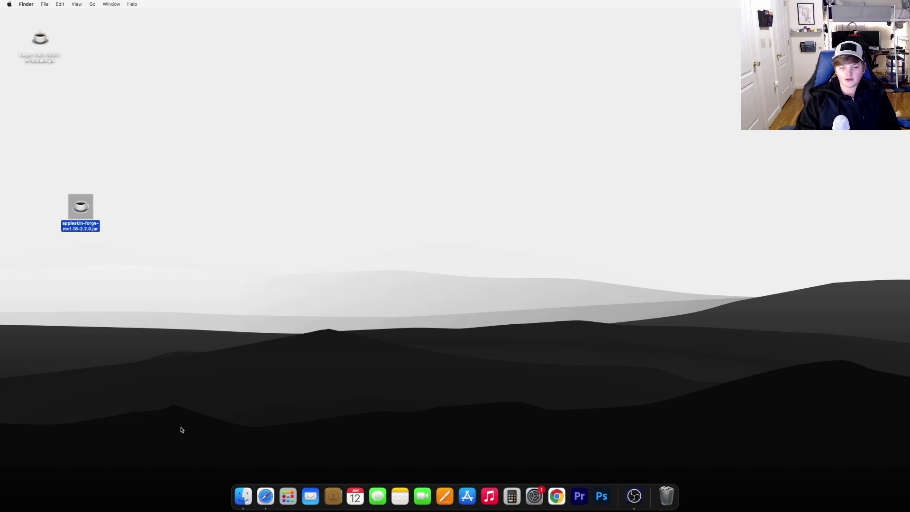
- Open a Finder window, move it clear of the desktop files and go to the hidden user Library folder
click(243, 496)
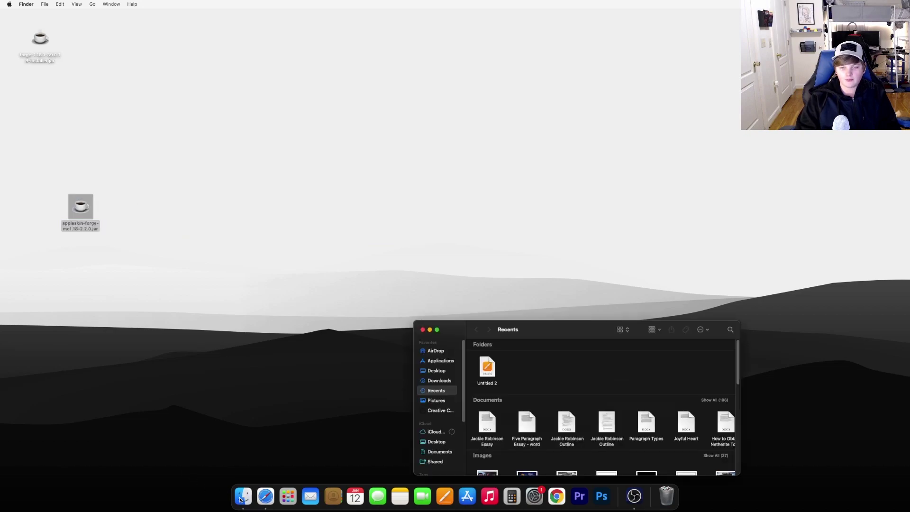
drag(568, 333, 440, 133)
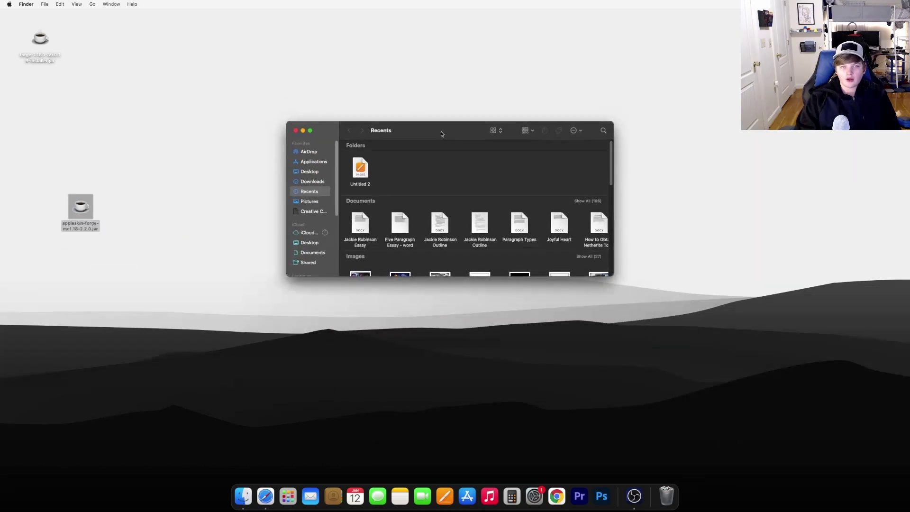
click(93, 4)
key(alt)
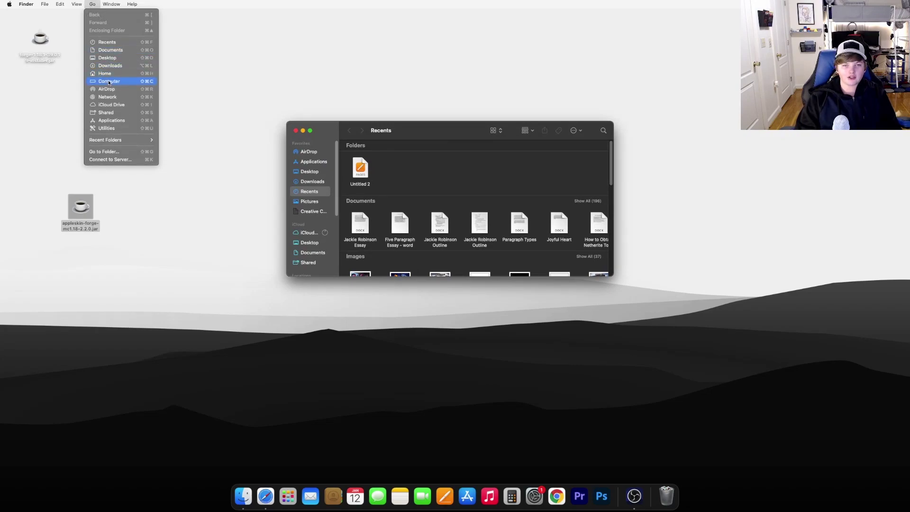
click(109, 82)
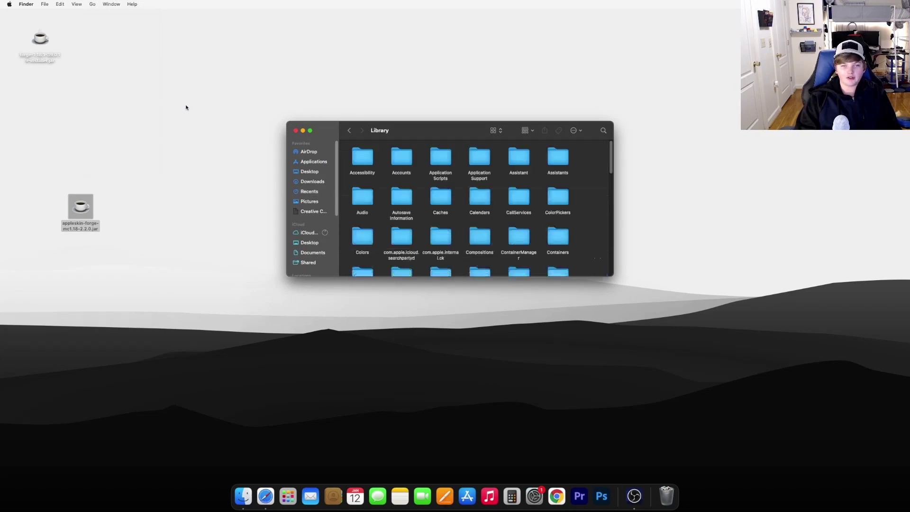
- Open the minecraft folder inside Application Support and locate its mods folder
double_click(479, 153)
scroll(479, 184, up, 1)
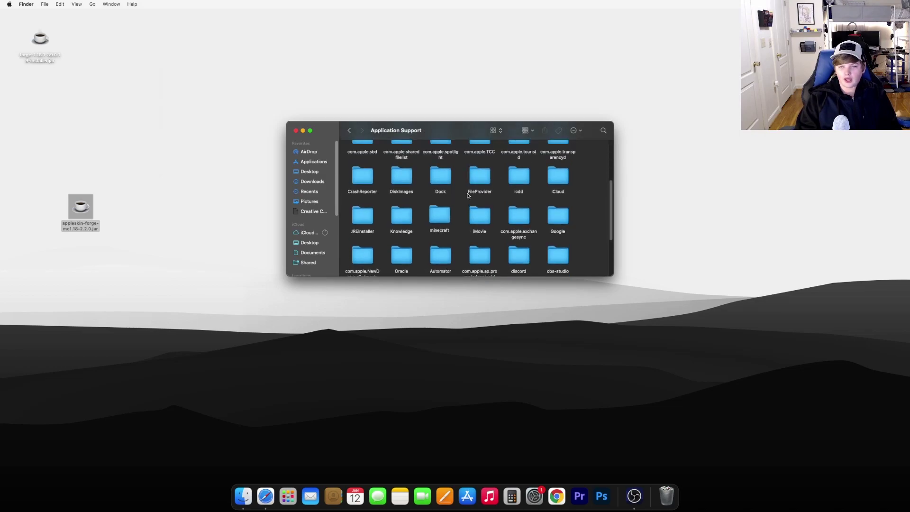
scroll(444, 216, down, 1)
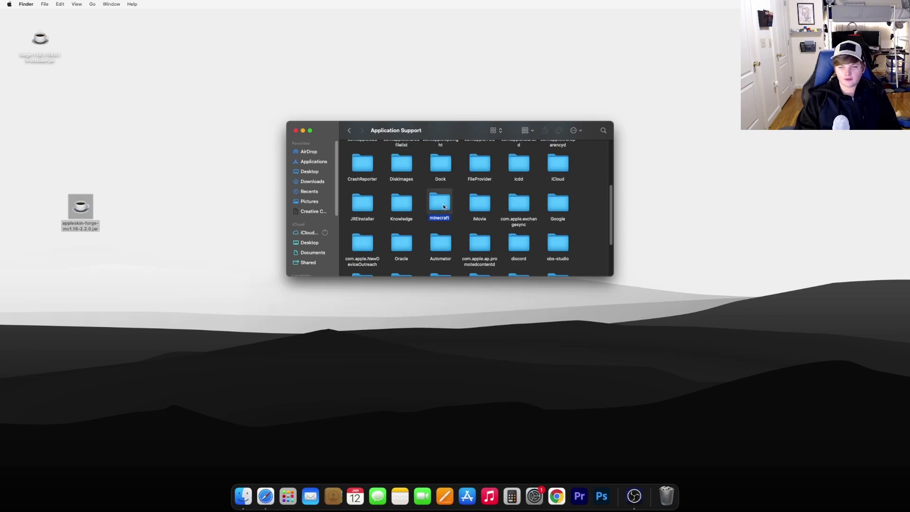
double_click(441, 205)
scroll(481, 196, up, 2)
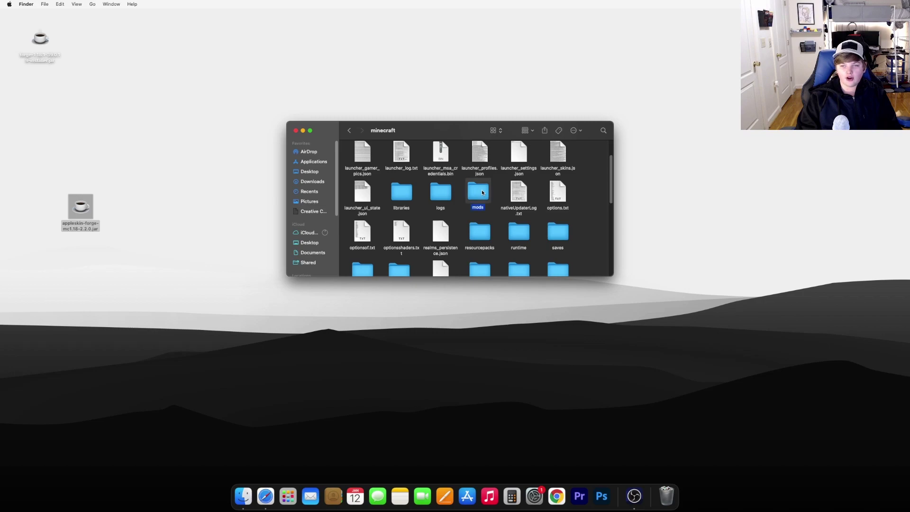
- Move appleskin-forge-mc1.18-2.2.0.jar from the desktop into the minecraft mods folder and close the Finder window
double_click(481, 191)
drag(81, 206, 384, 161)
click(474, 191)
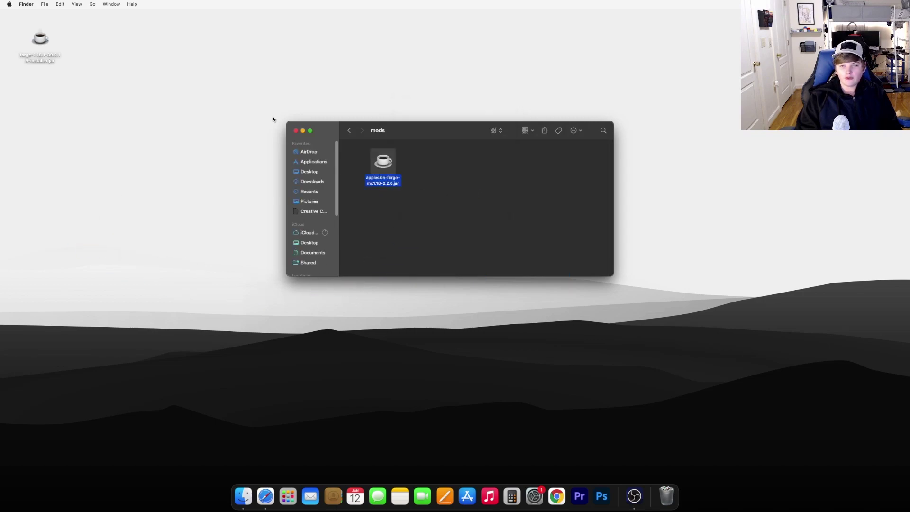
click(295, 130)
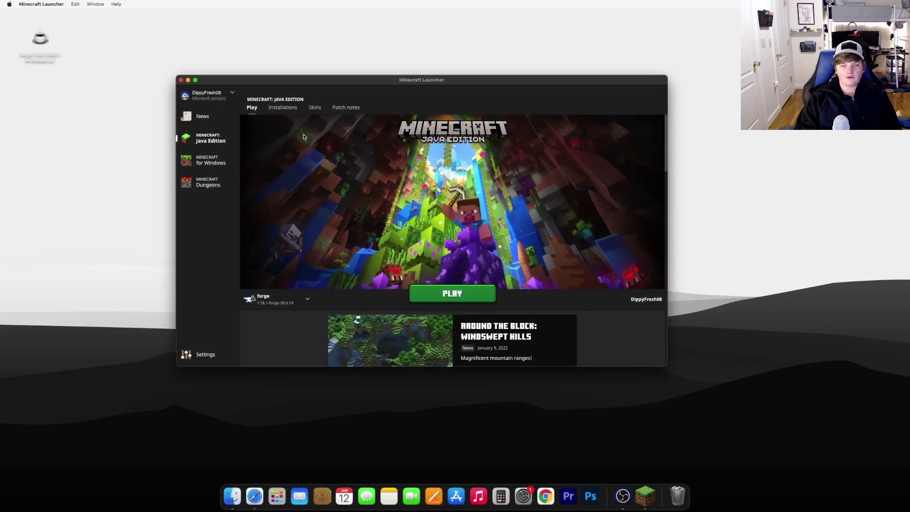
- In the Minecraft Launcher, check the Java Edition profile list and create a new installation with version release 1.18.1-forge-39.0.19
click(286, 301)
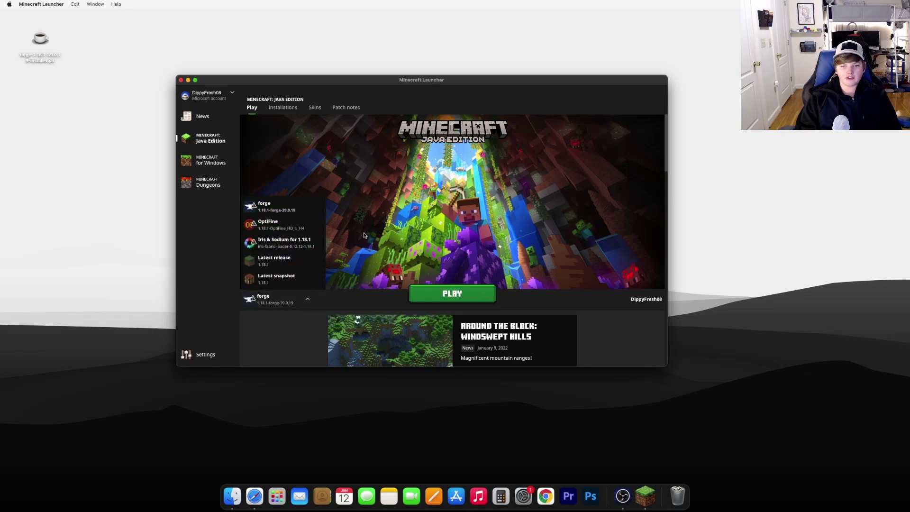
click(374, 250)
click(285, 109)
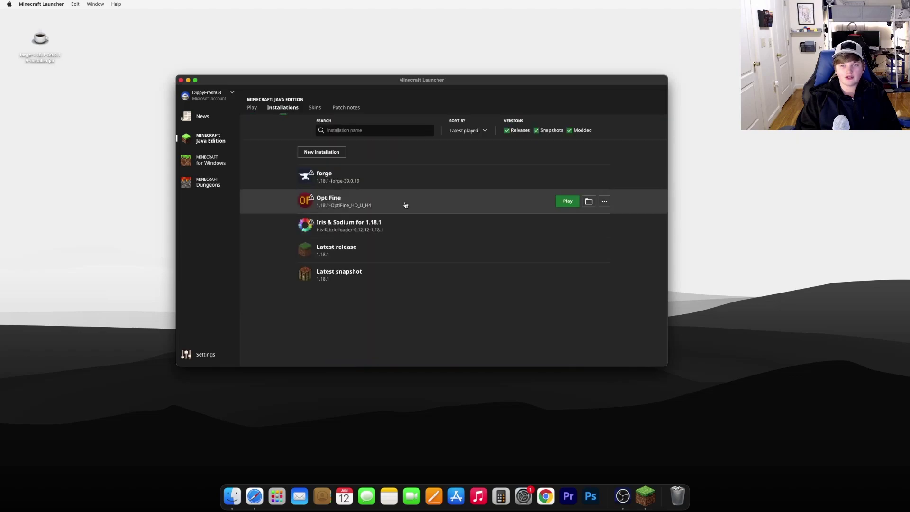
click(332, 155)
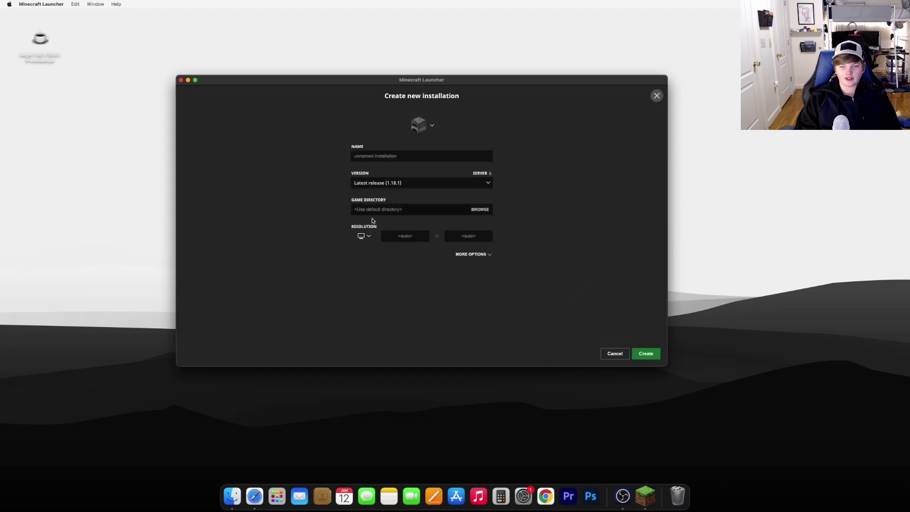
click(489, 184)
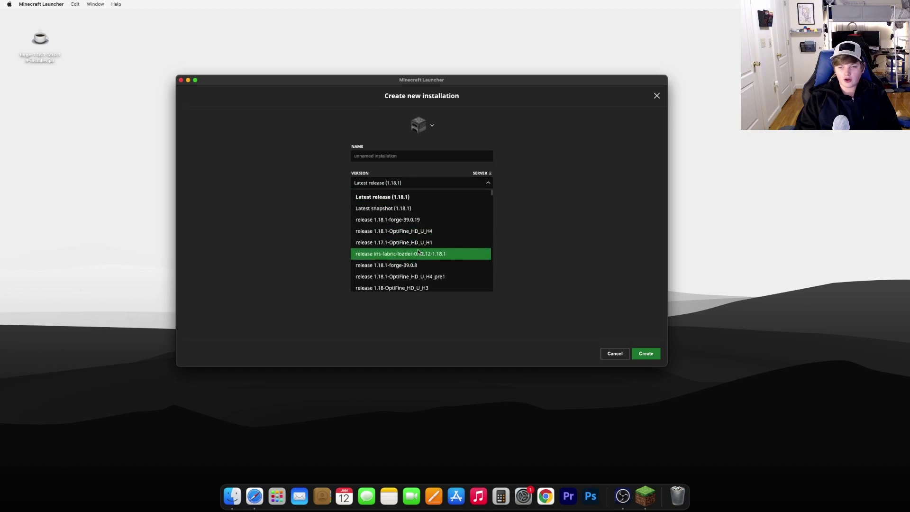
click(407, 220)
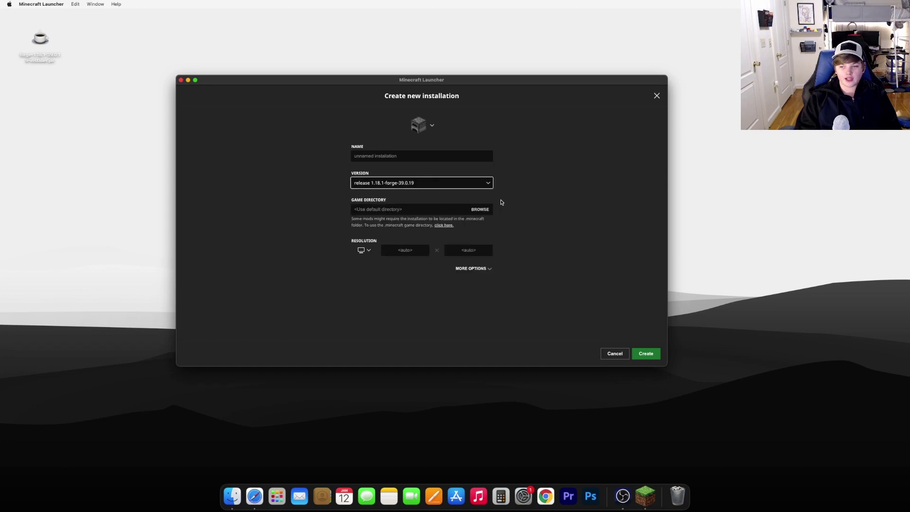
click(645, 354)
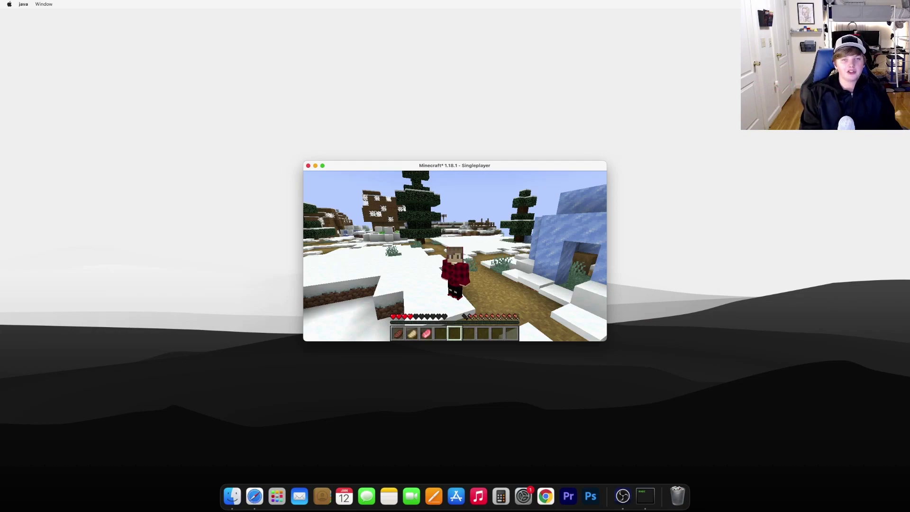
- In the Minecraft singleplayer world, hold the raw porkchop from the third hotbar slot to check the AppleSkin food preview
key(3)
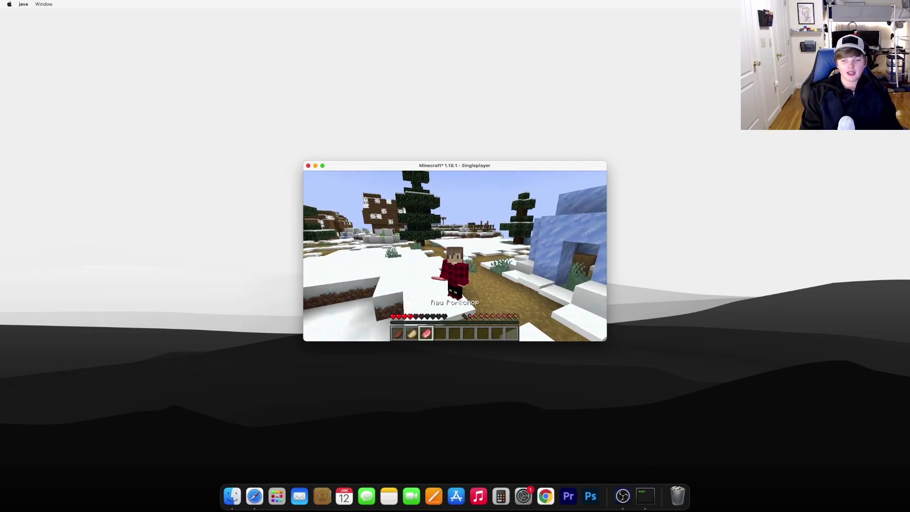